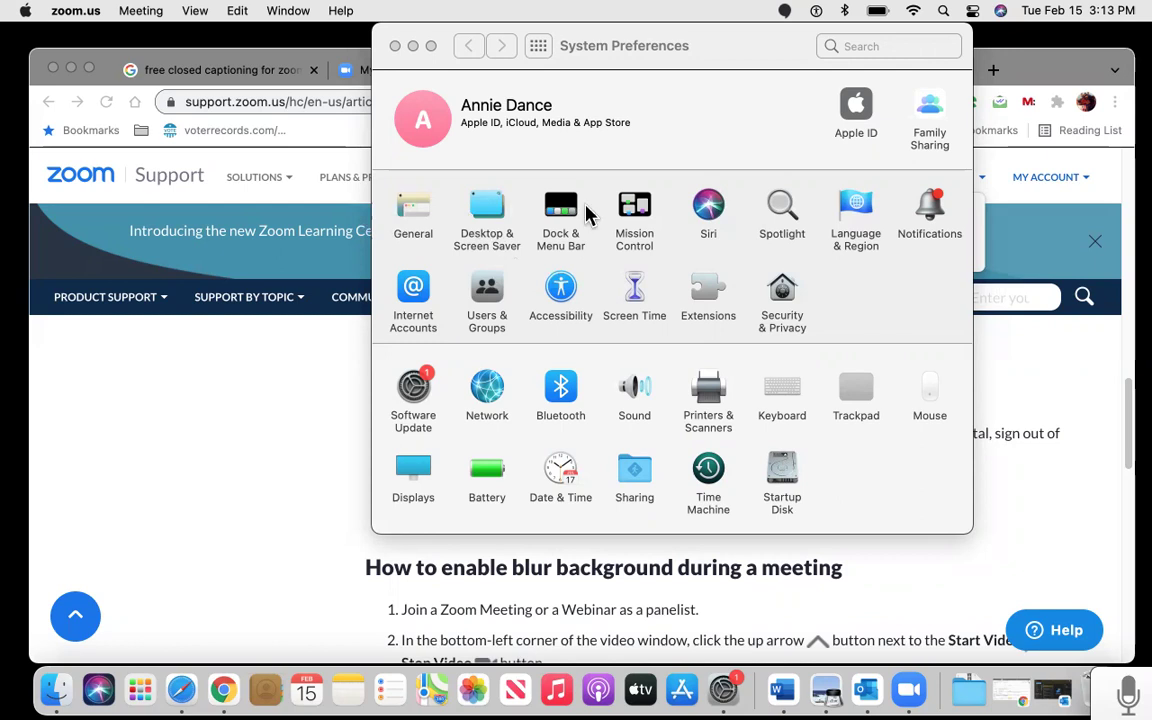
# Step: Switch to Chrome and open the Zoom blog article on auto-generated captions from the "free closed captioning for zoom" search results
pyautogui.click(110, 395)
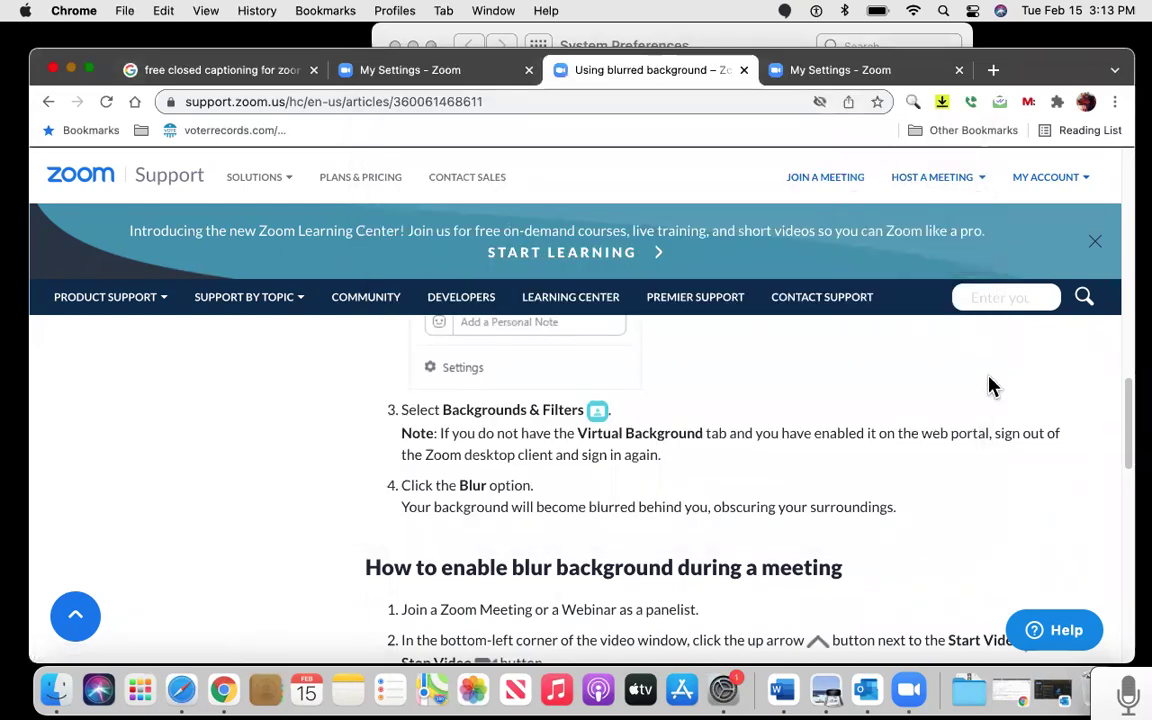
pyautogui.click(188, 72)
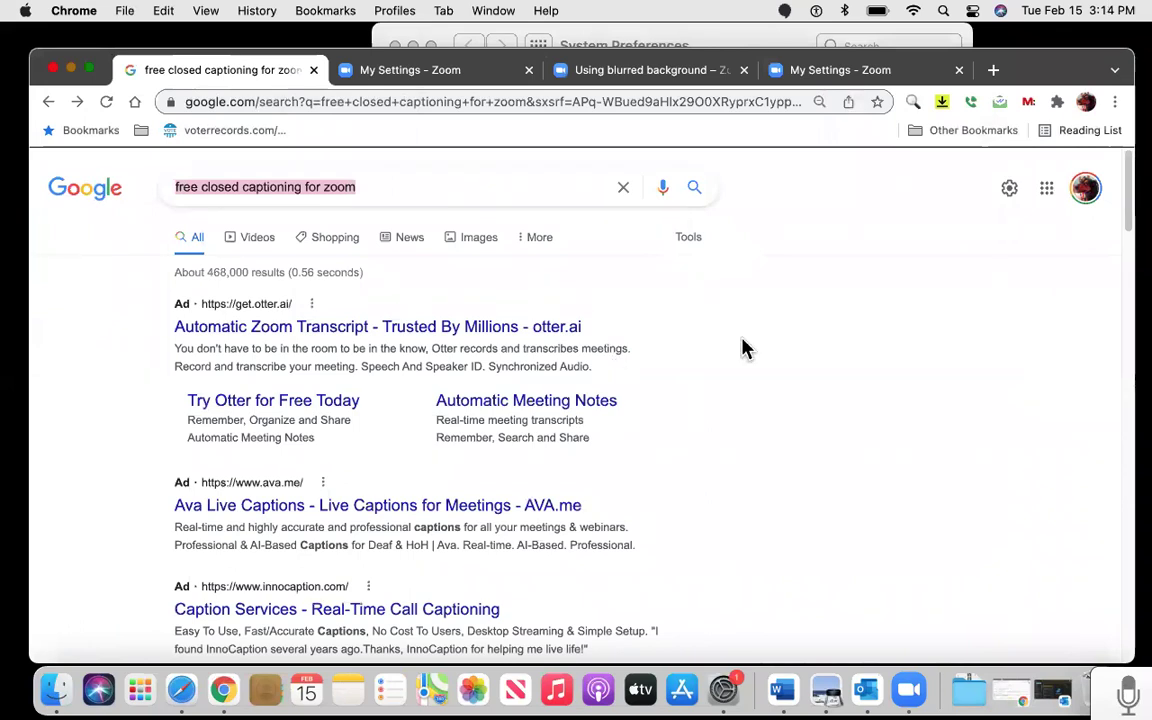
pyautogui.scroll(-10, 827, 366)
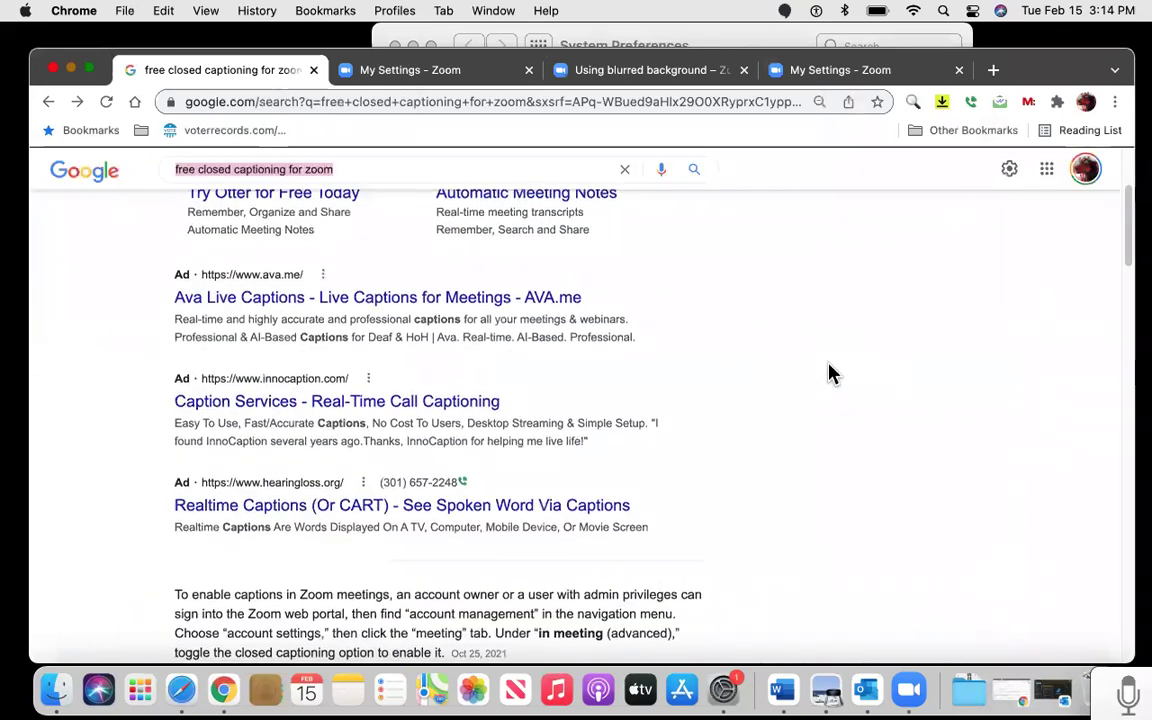
pyautogui.scroll(-2, 830, 372)
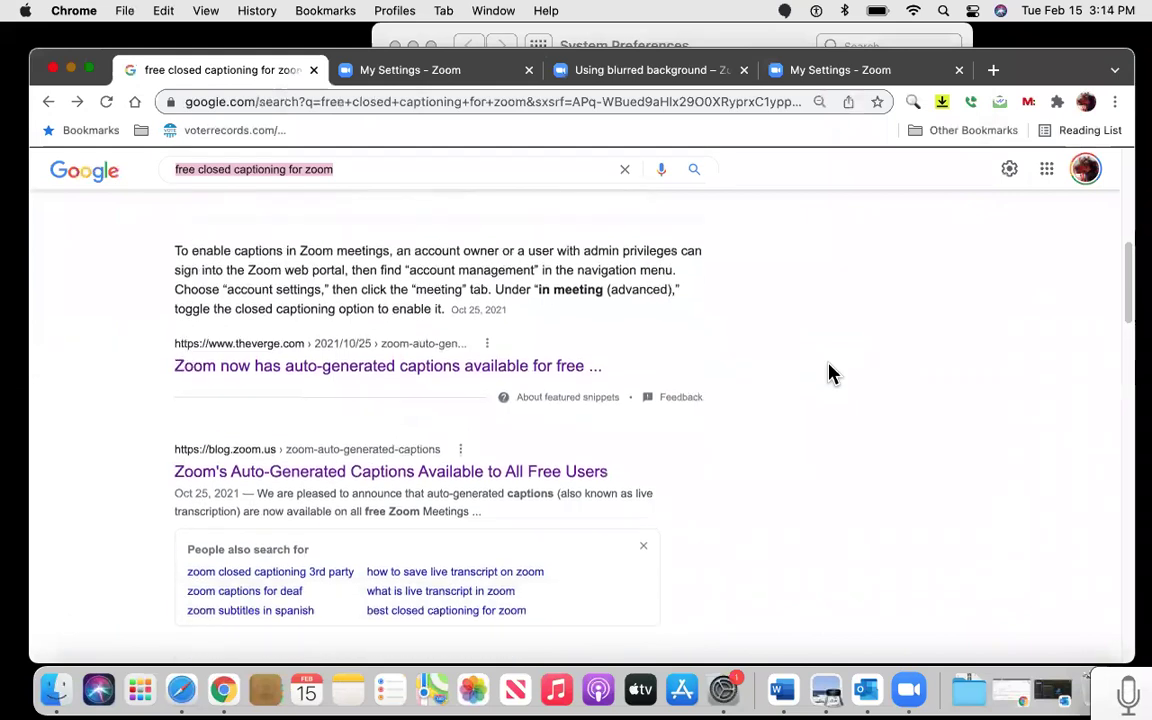
pyautogui.scroll(-6, 548, 327)
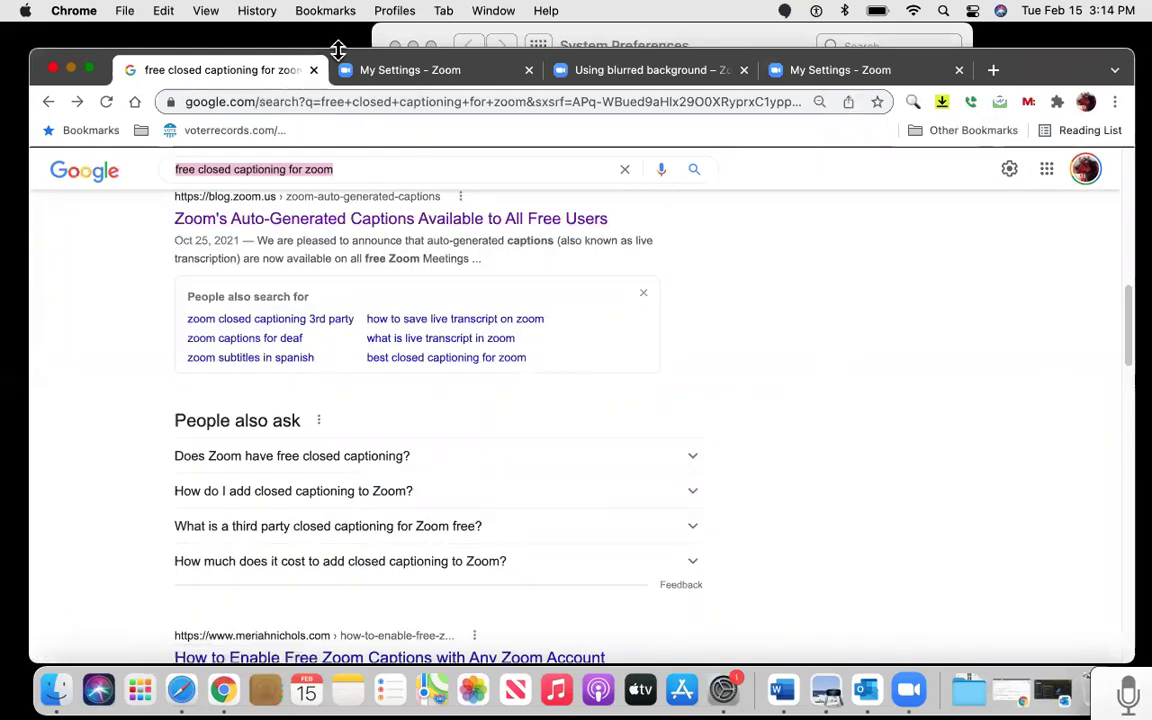
pyautogui.moveTo(331, 49); pyautogui.dragTo(333, 65)
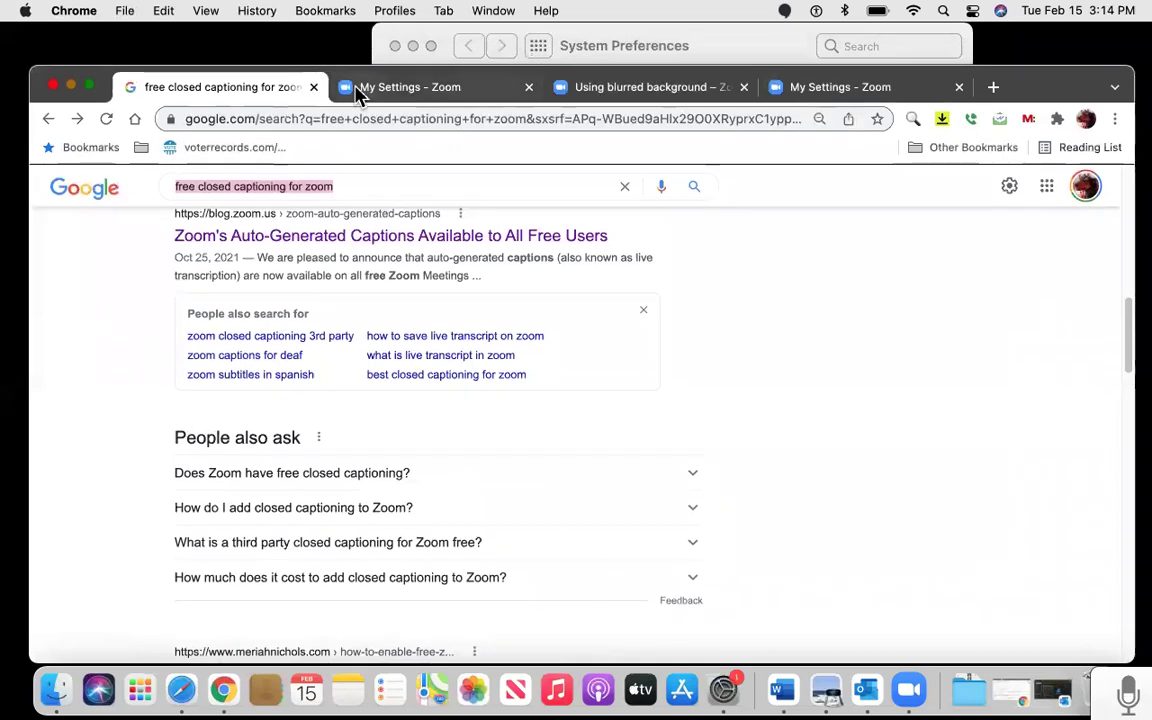
pyautogui.click(336, 240)
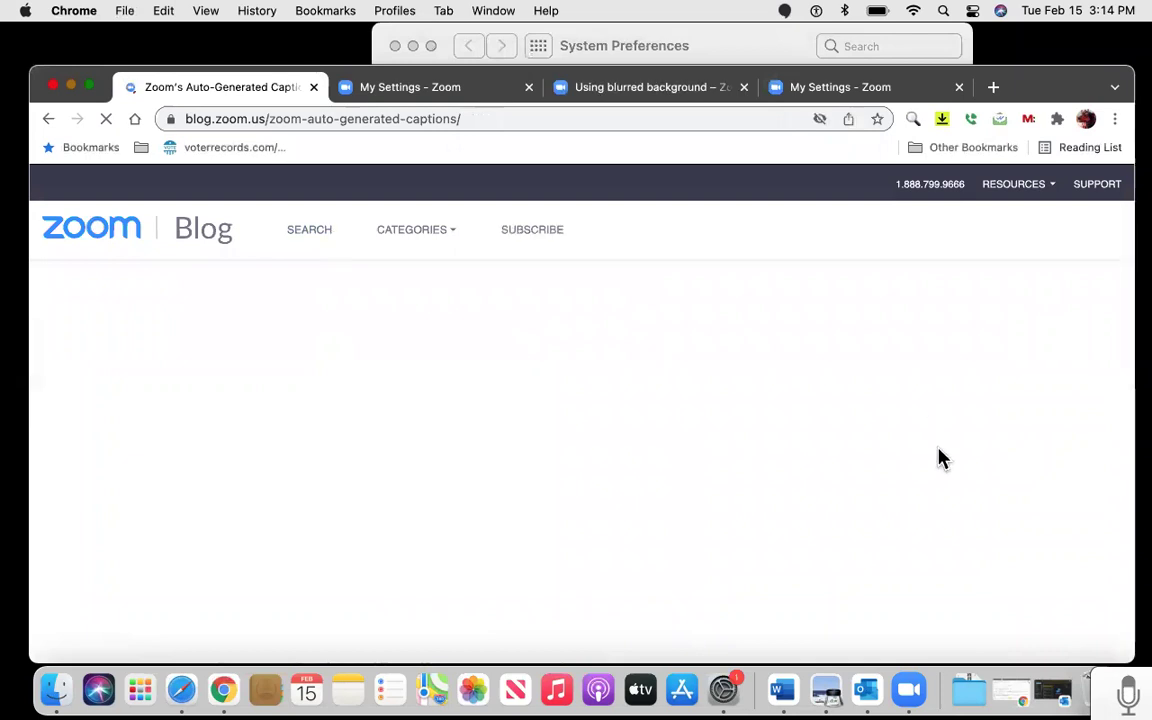
# Step: Read the blog article's section on how to enable auto-generated captions, including the host's captioning and live transcription options
pyautogui.scroll(-2, 940, 458)
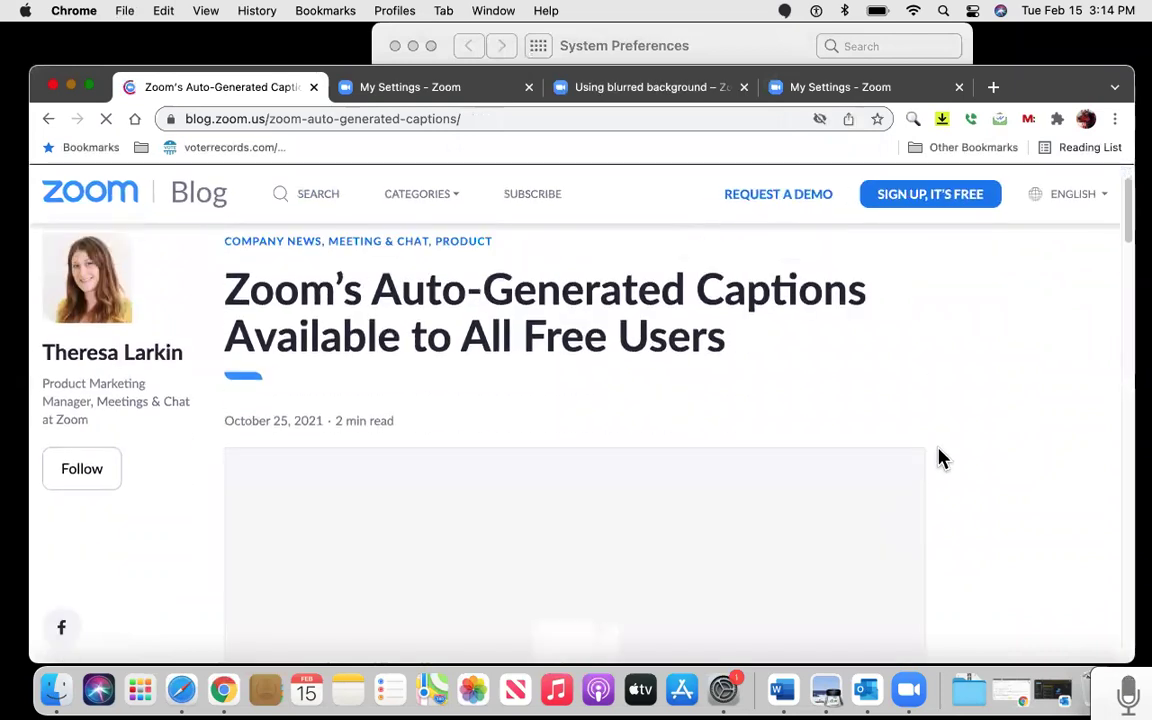
pyautogui.scroll(-3, 940, 458)
pyautogui.scroll(-3, 940, 458)
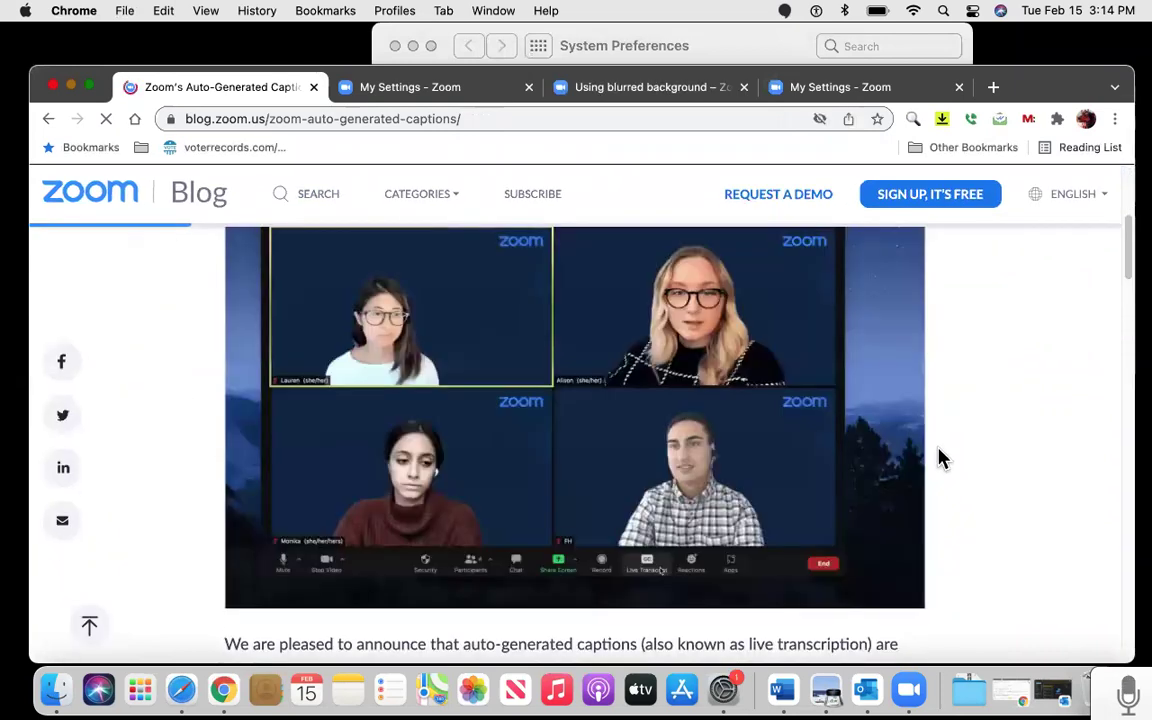
pyautogui.scroll(-2, 940, 458)
pyautogui.scroll(-5, 940, 458)
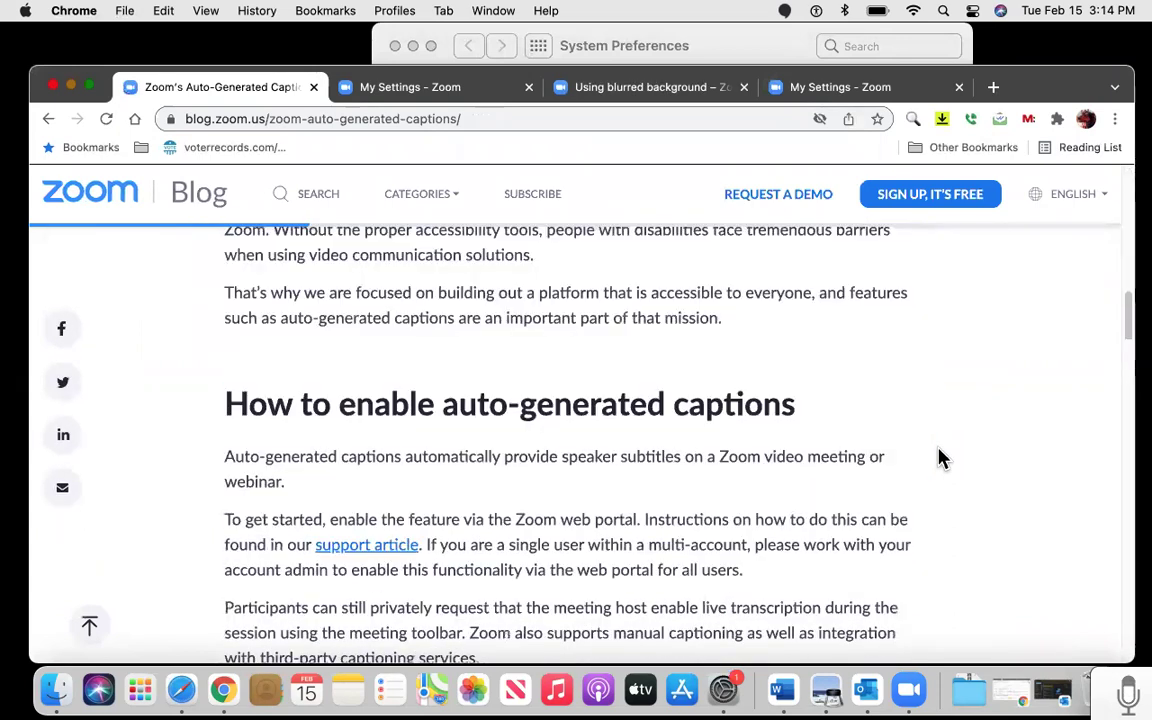
pyautogui.scroll(-2, 940, 458)
pyautogui.scroll(-3, 940, 458)
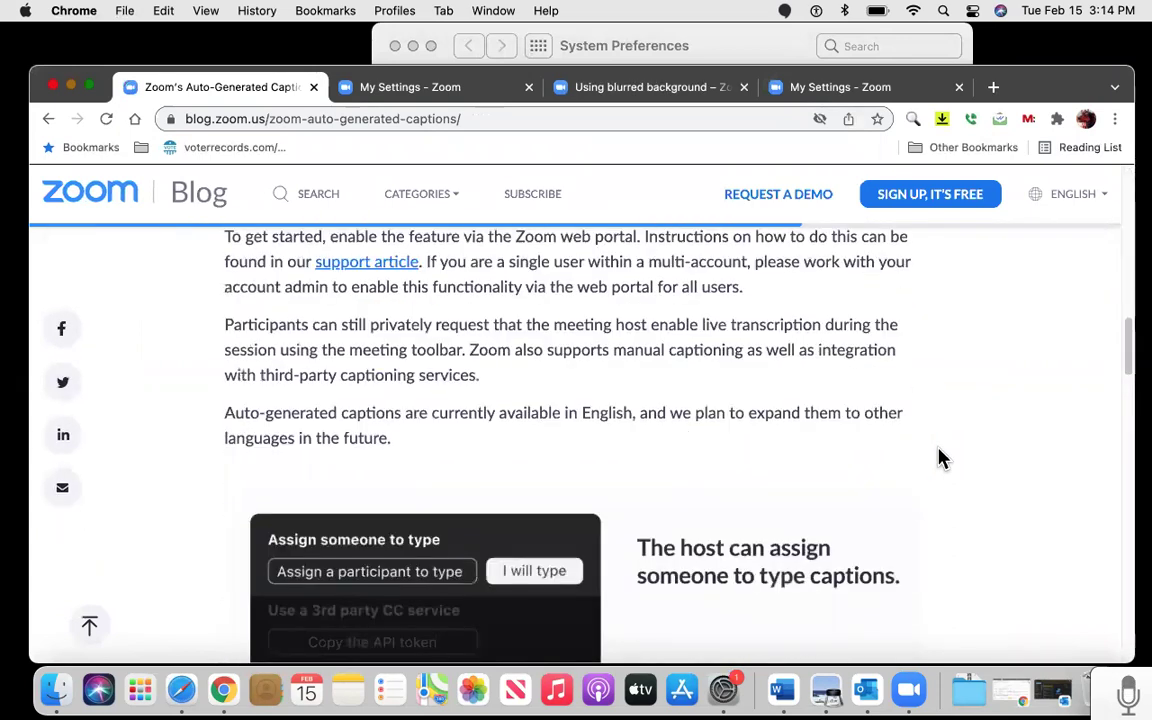
pyautogui.scroll(1, 396, 325)
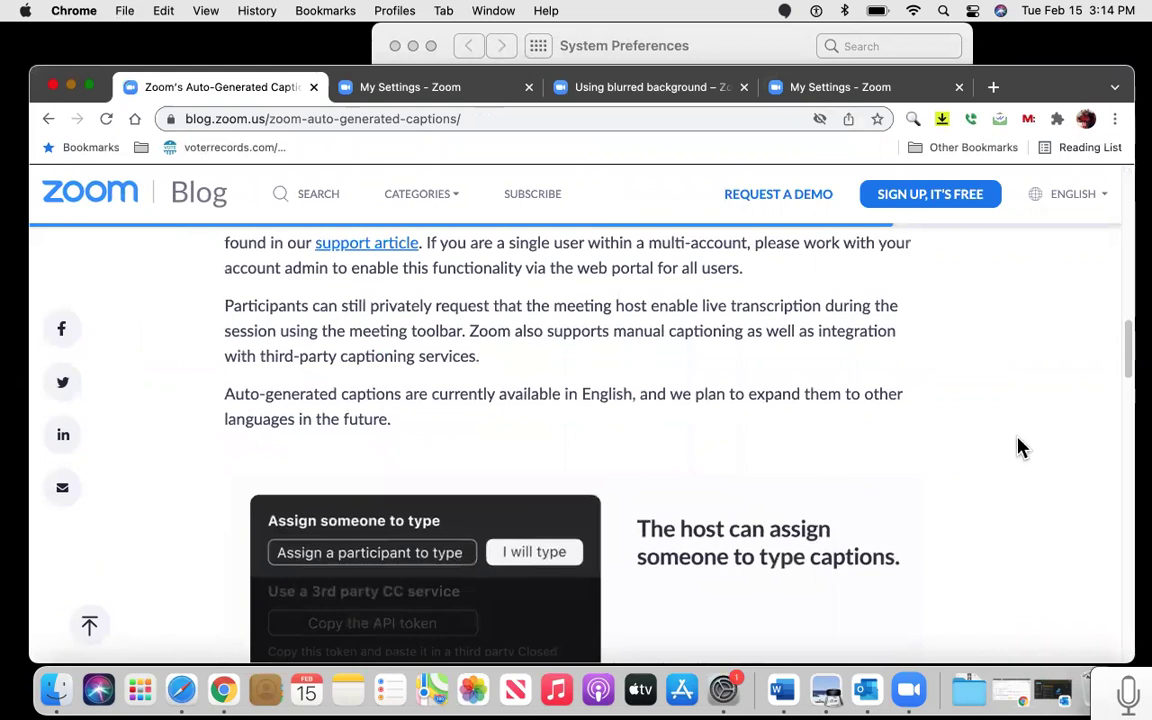
pyautogui.scroll(-3, 1018, 447)
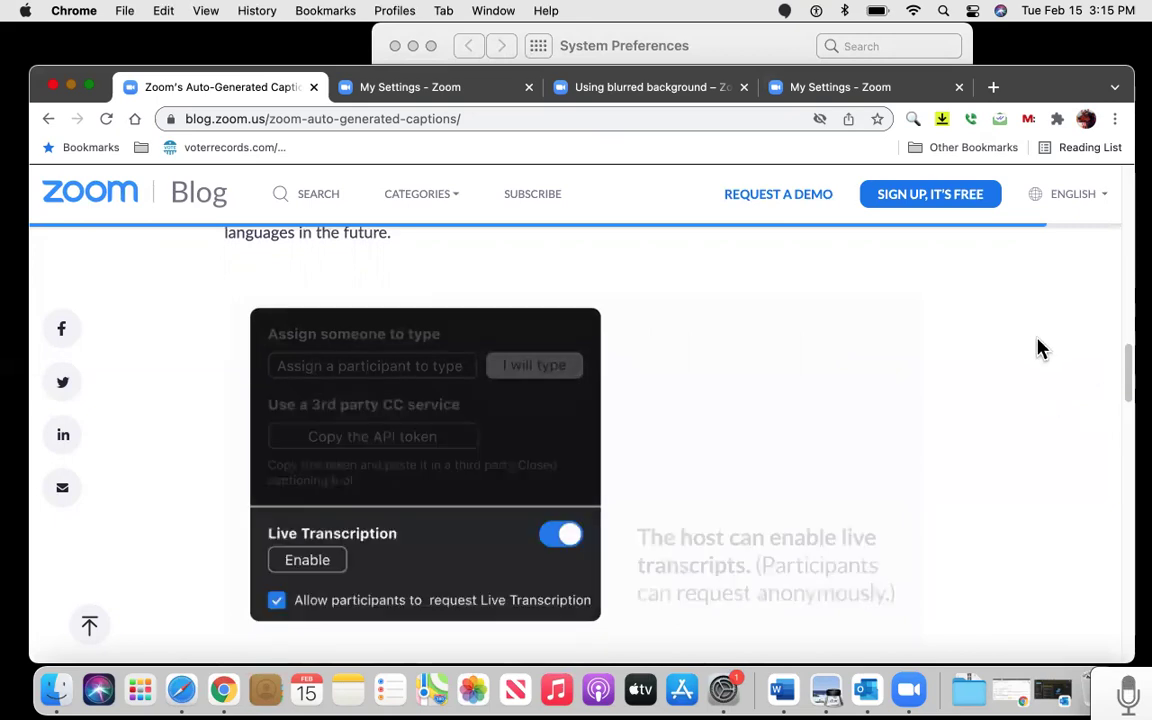
pyautogui.scroll(-2, 1040, 348)
pyautogui.scroll(-3, 1070, 347)
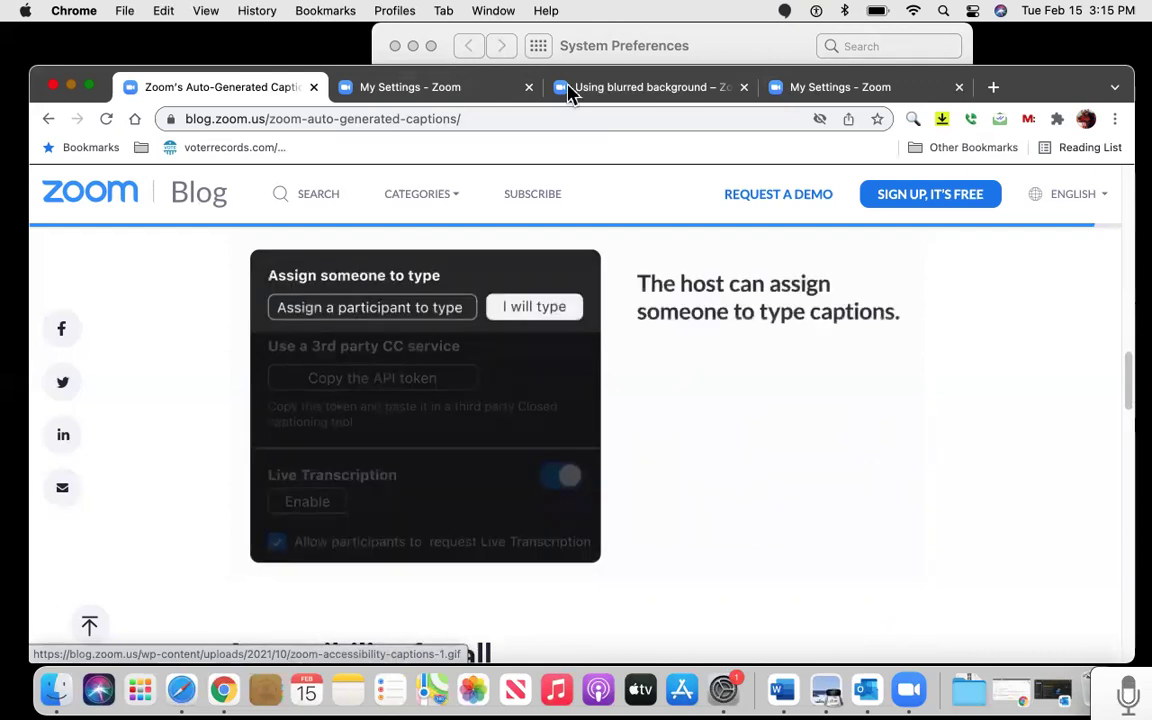
# Step: Go to the In Meeting (Advanced) settings in the Zoom web portal and search the page for "caption"
pyautogui.click(427, 91)
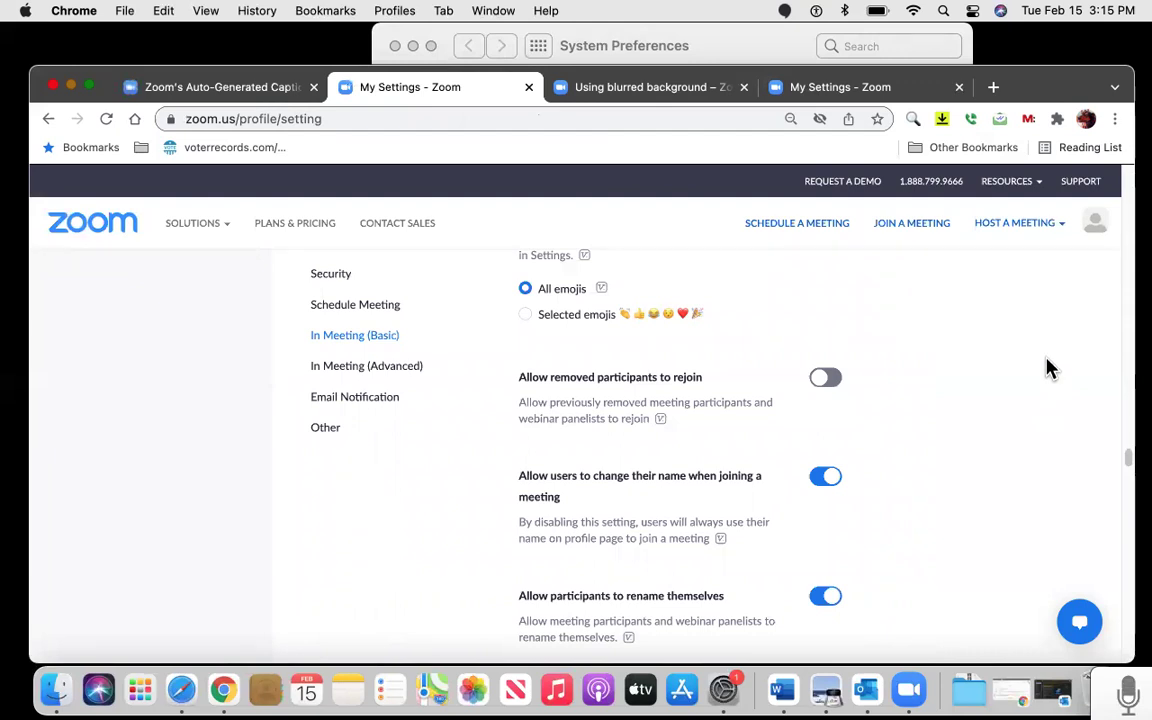
pyautogui.scroll(-2, 1050, 369)
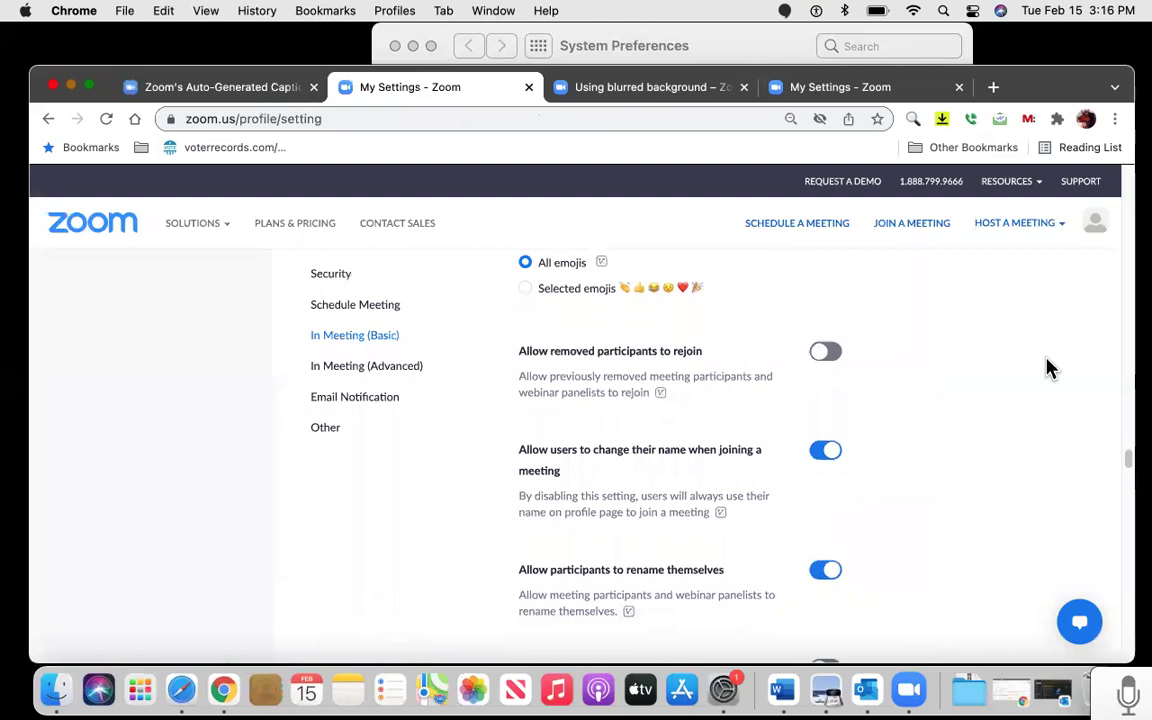
pyautogui.scroll(-3, 1050, 369)
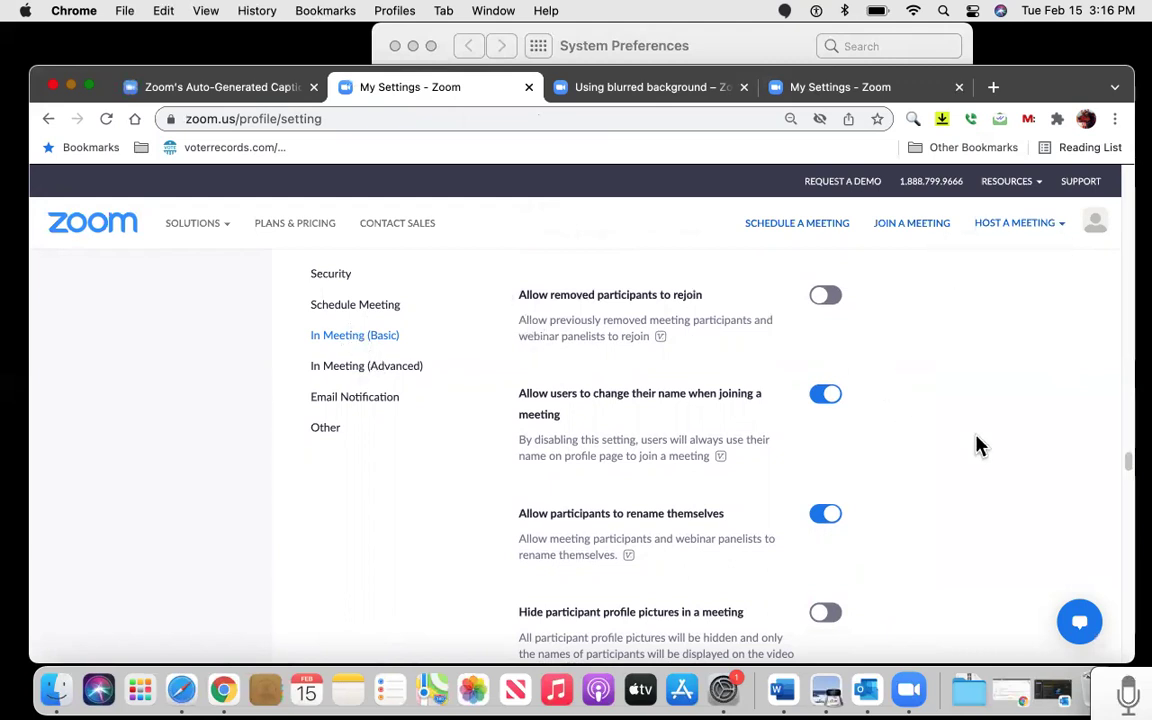
pyautogui.click(358, 367)
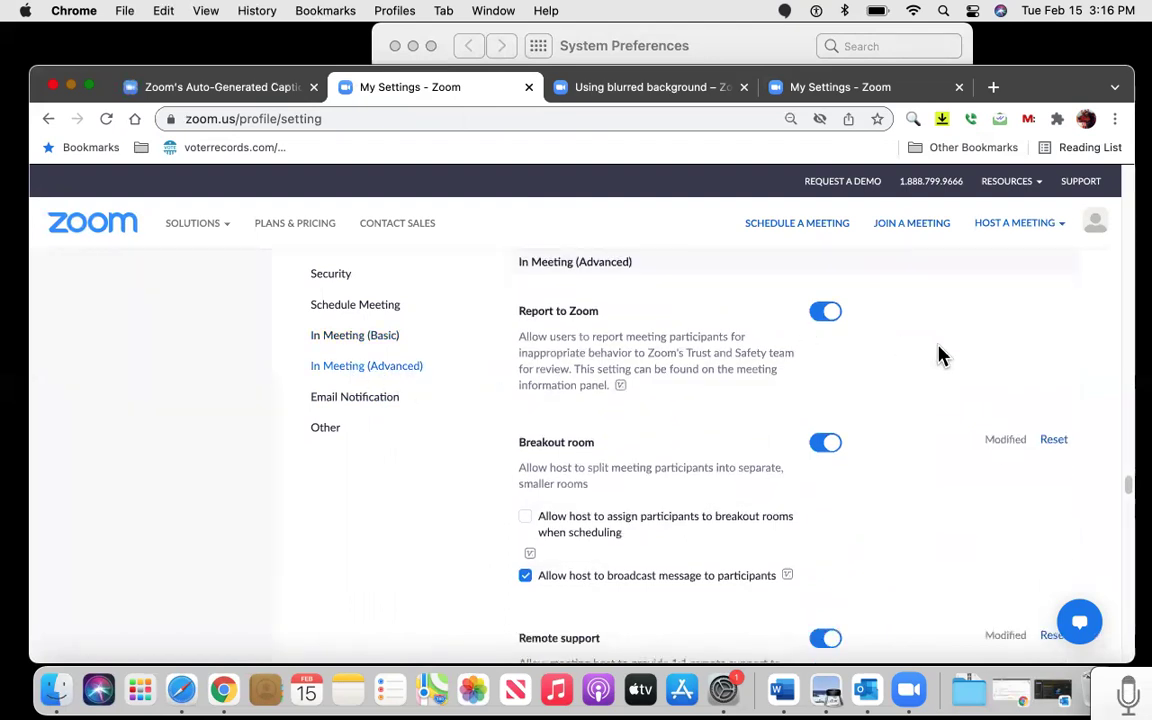
pyautogui.press('super+f')
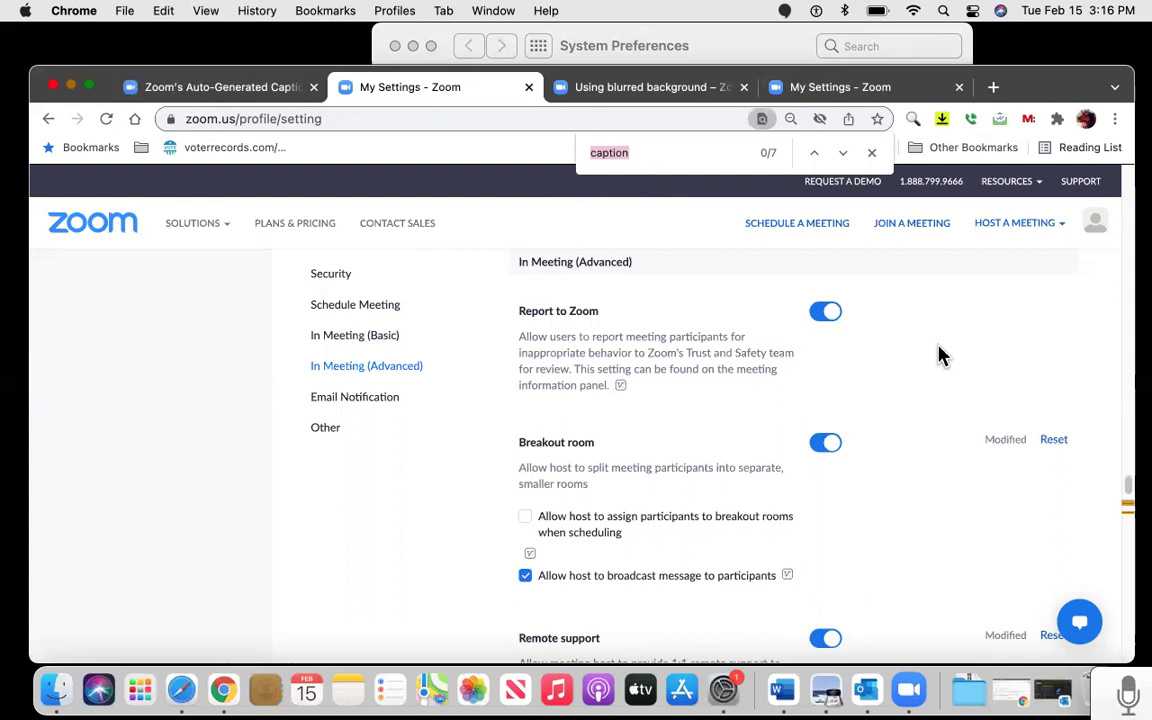
pyautogui.write('caption')
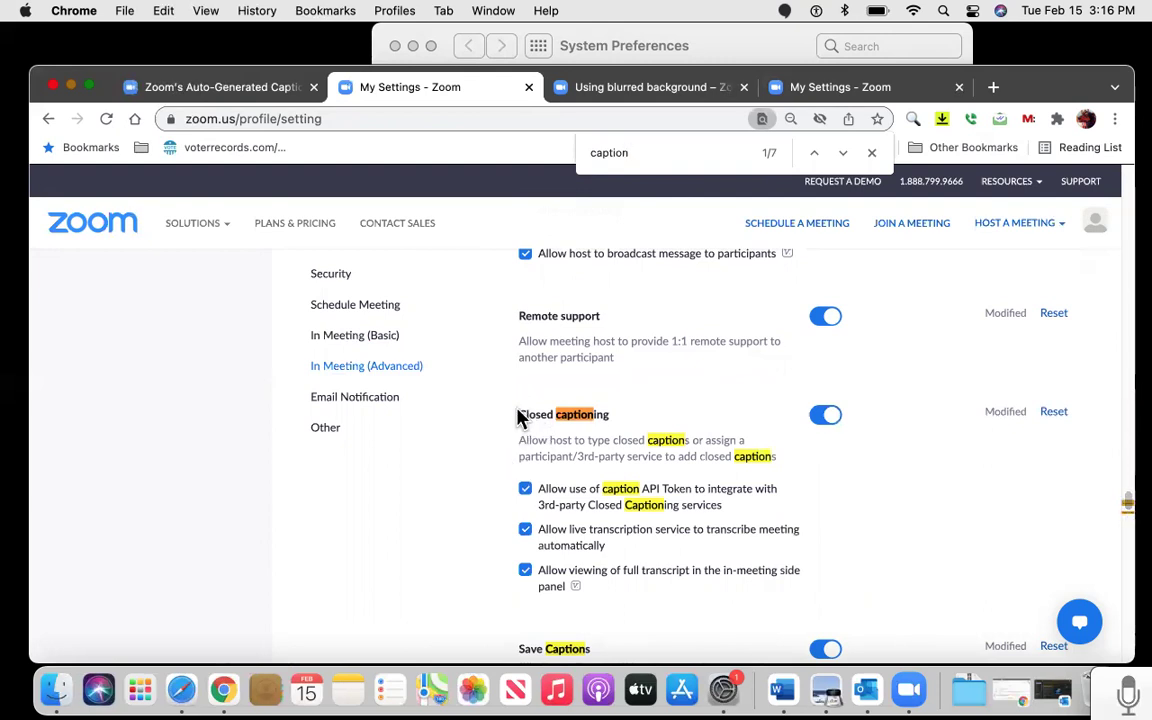
# Step: Highlight the Closed captioning heading with its description and options to review them, then clear the selection
pyautogui.tripleClick(595, 414)
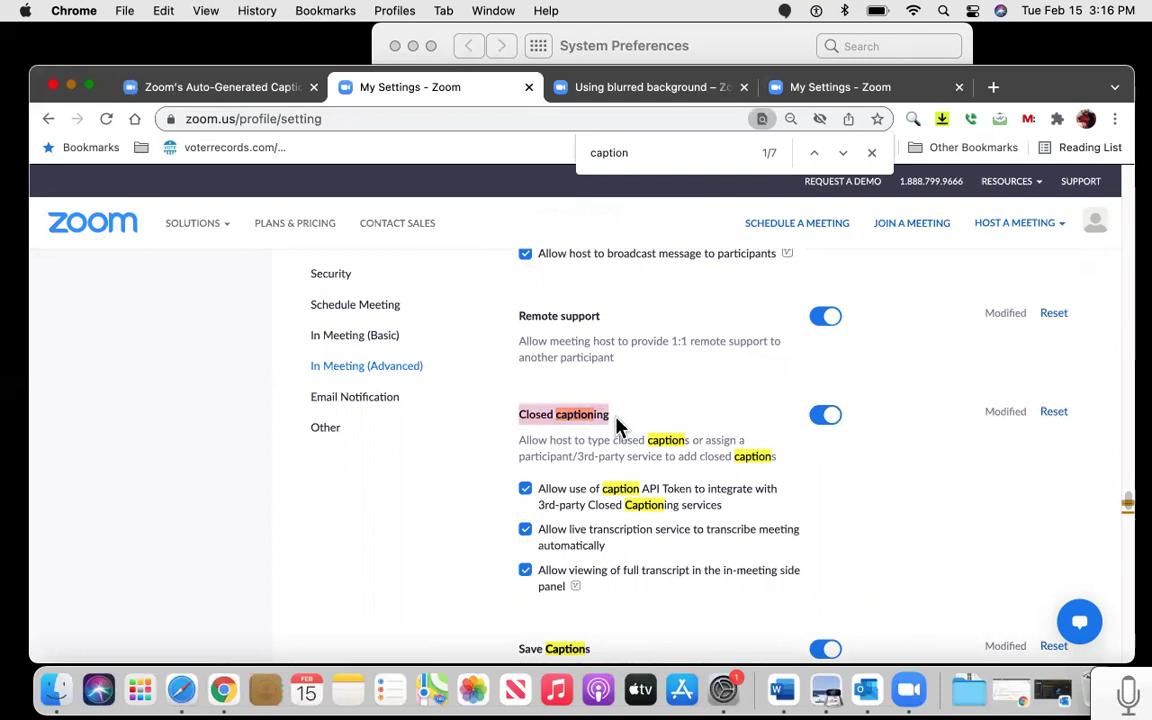
pyautogui.moveTo(525, 441); pyautogui.dragTo(845, 537)
pyautogui.click(573, 548)
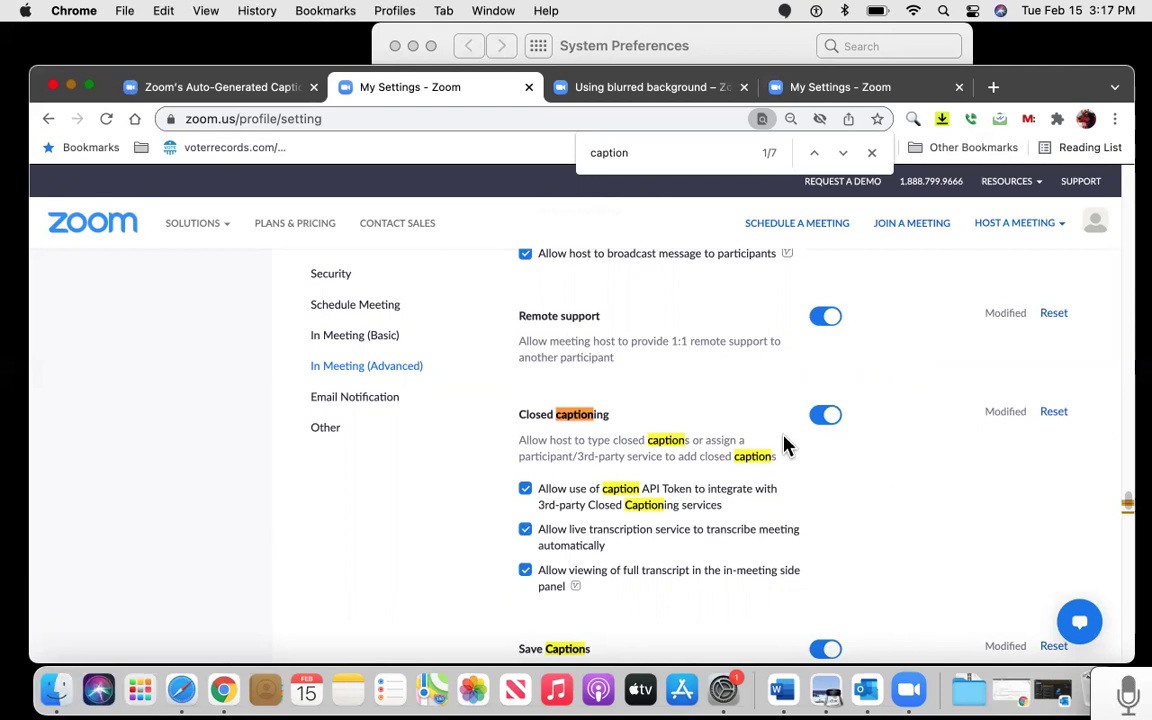
# Step: Open the blurred background support article and read how to enable blur during a meeting, including the notes
pyautogui.click(562, 100)
pyautogui.click(445, 90)
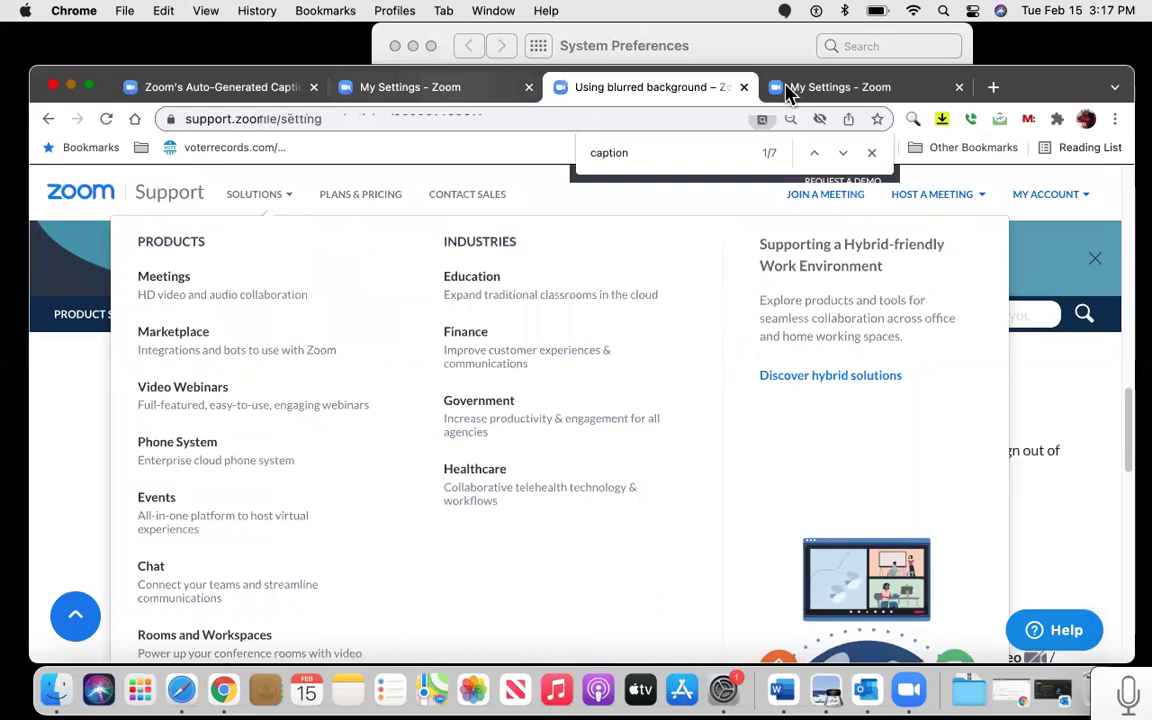
pyautogui.click(822, 88)
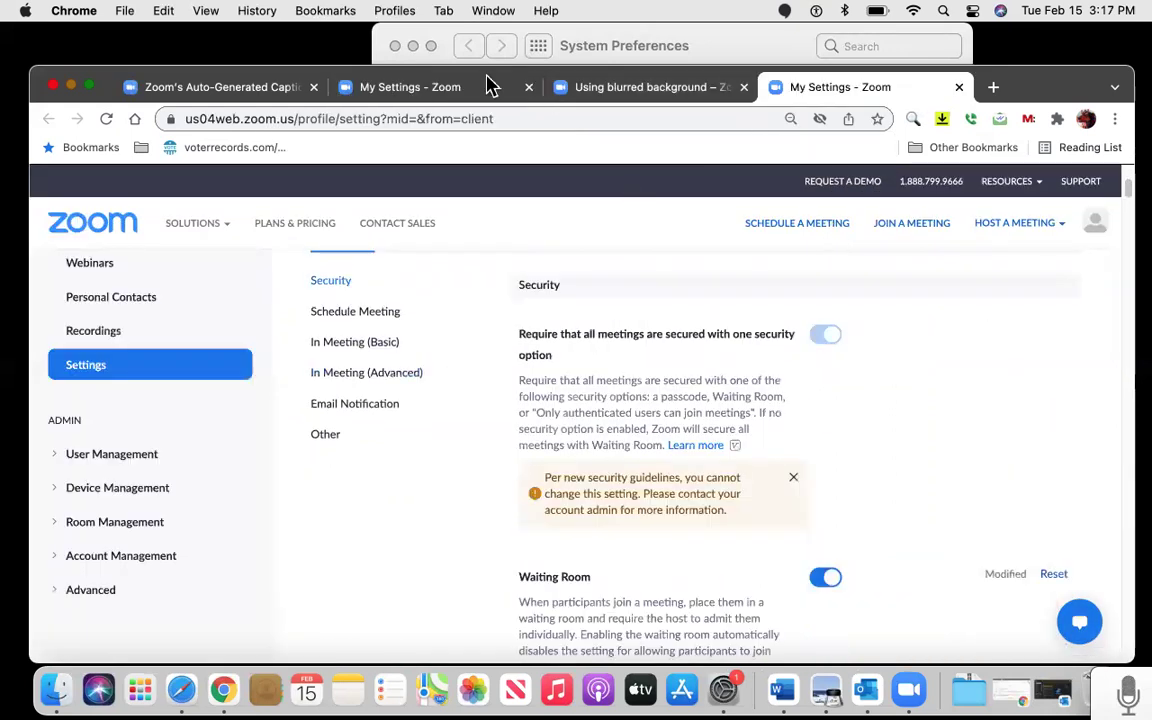
pyautogui.click(588, 92)
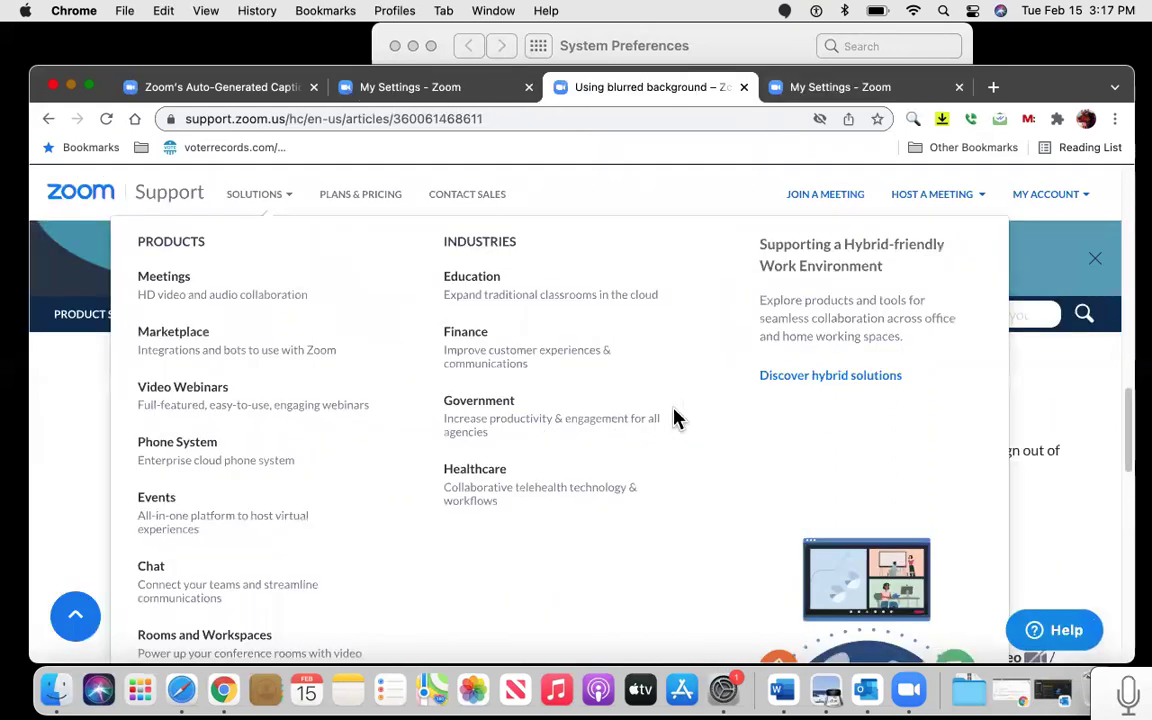
pyautogui.scroll(-2, 720, 470)
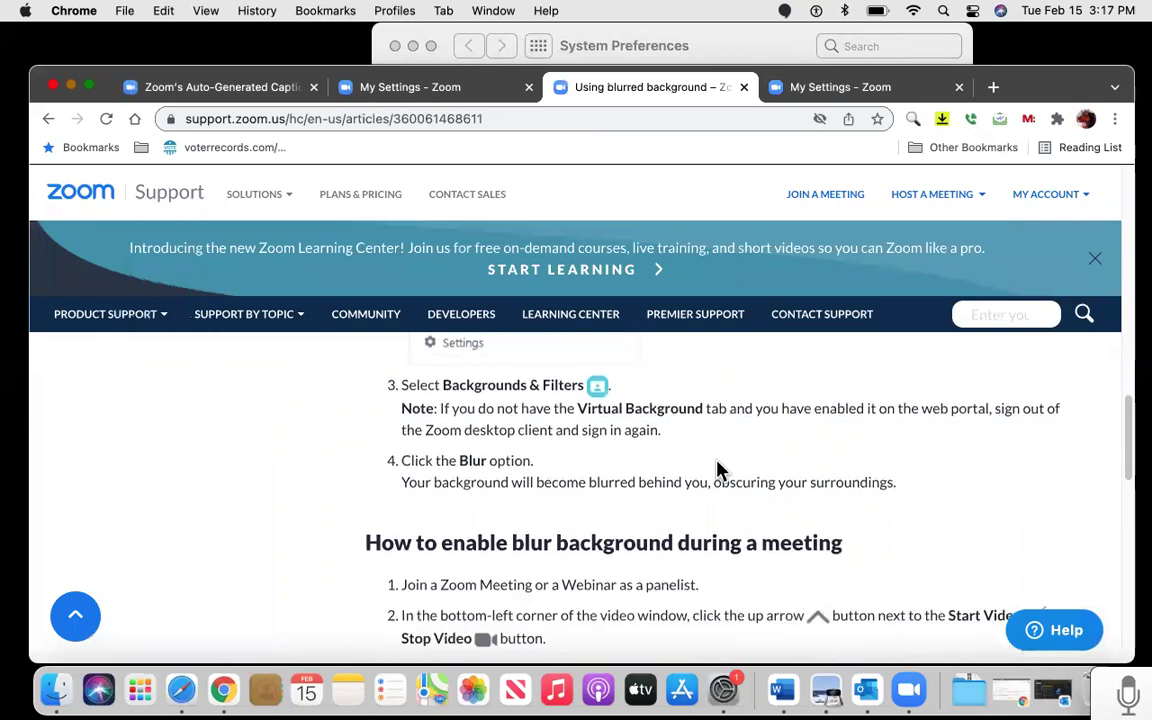
pyautogui.scroll(-5, 940, 475)
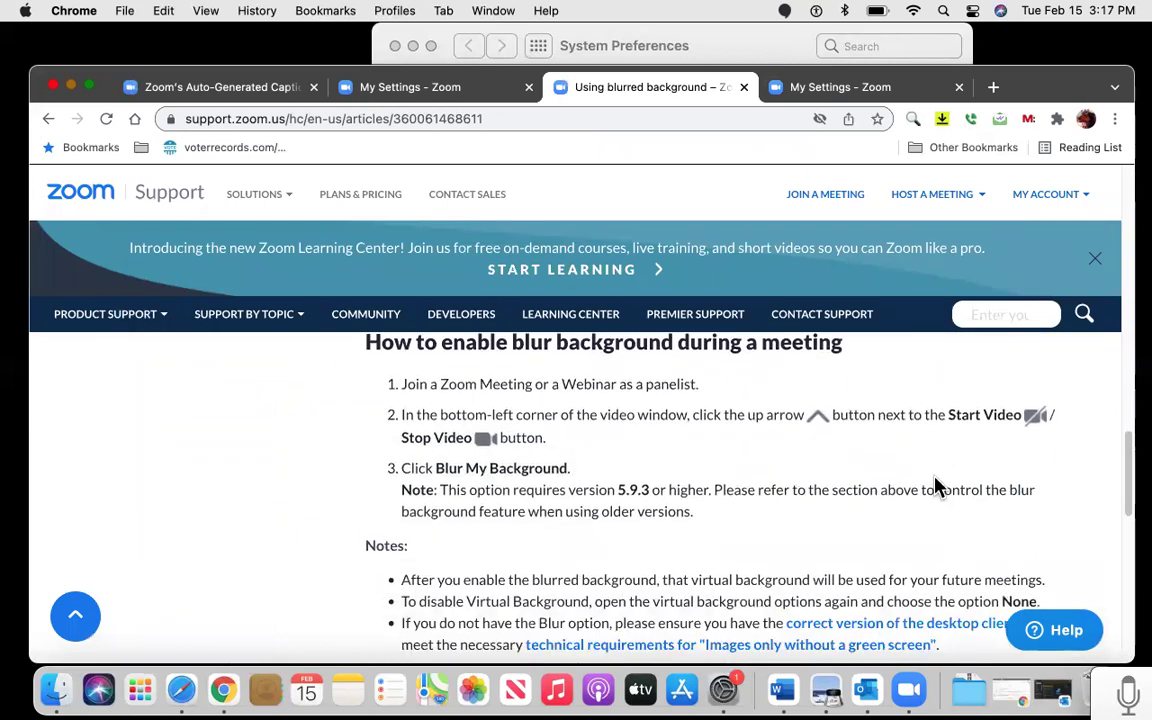
pyautogui.scroll(-3, 900, 486)
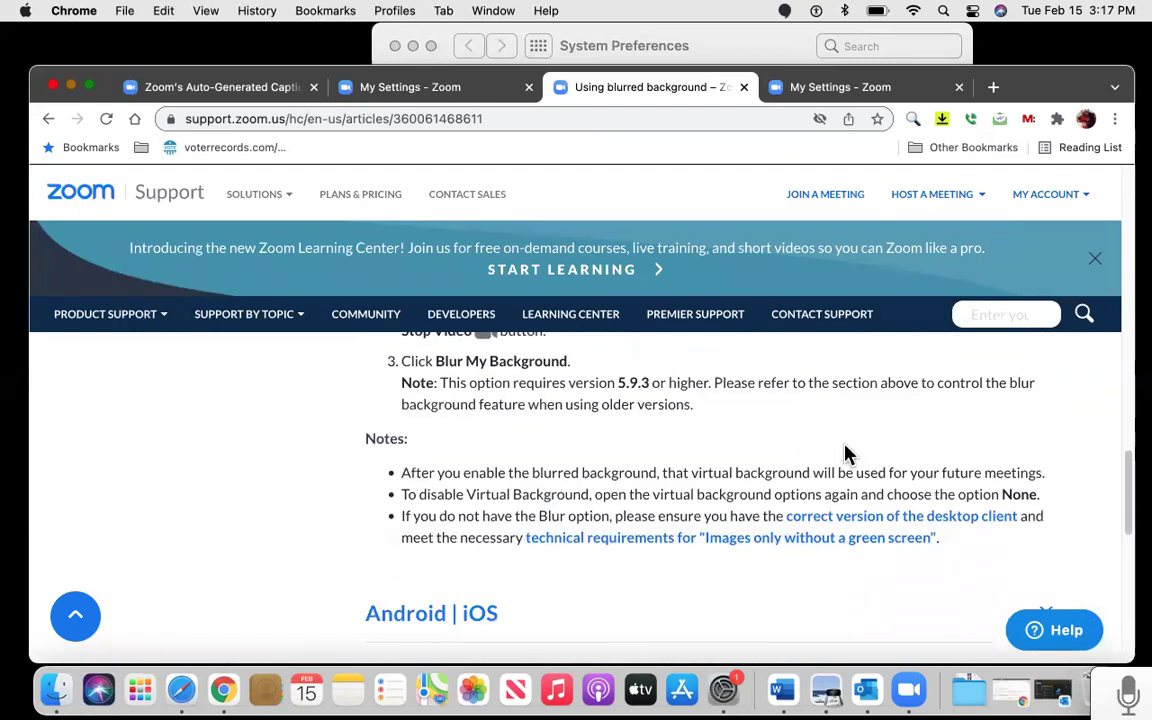
pyautogui.scroll(4, 830, 462)
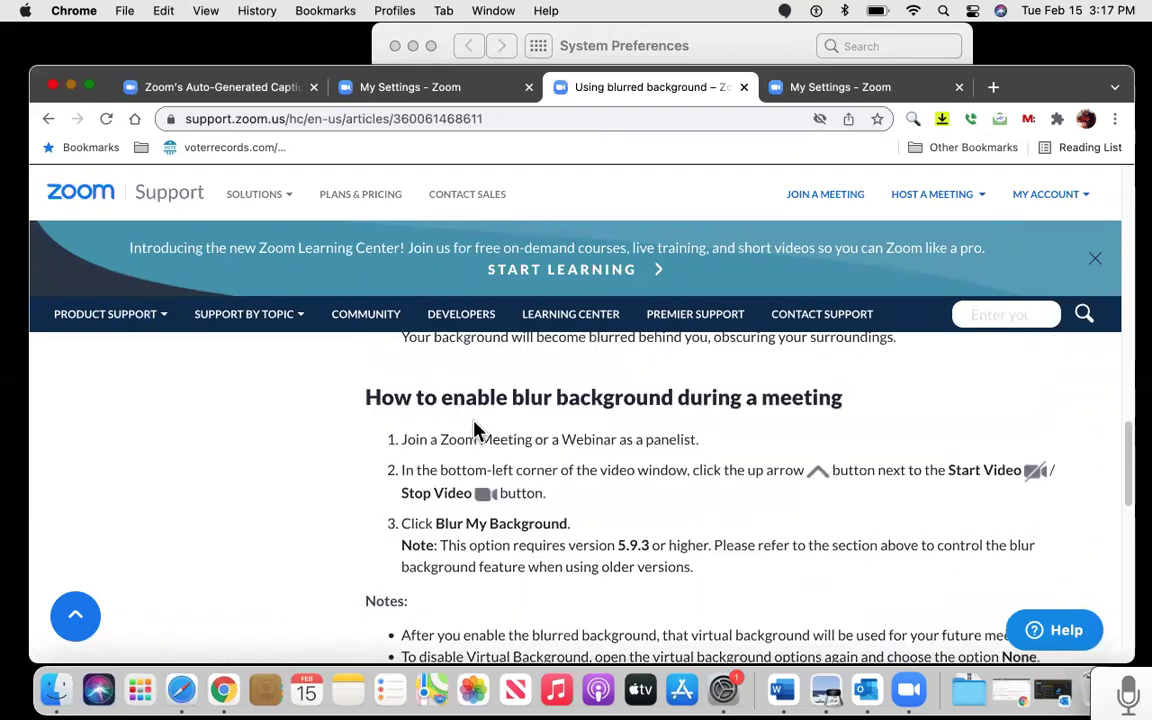
pyautogui.scroll(-2, 843, 485)
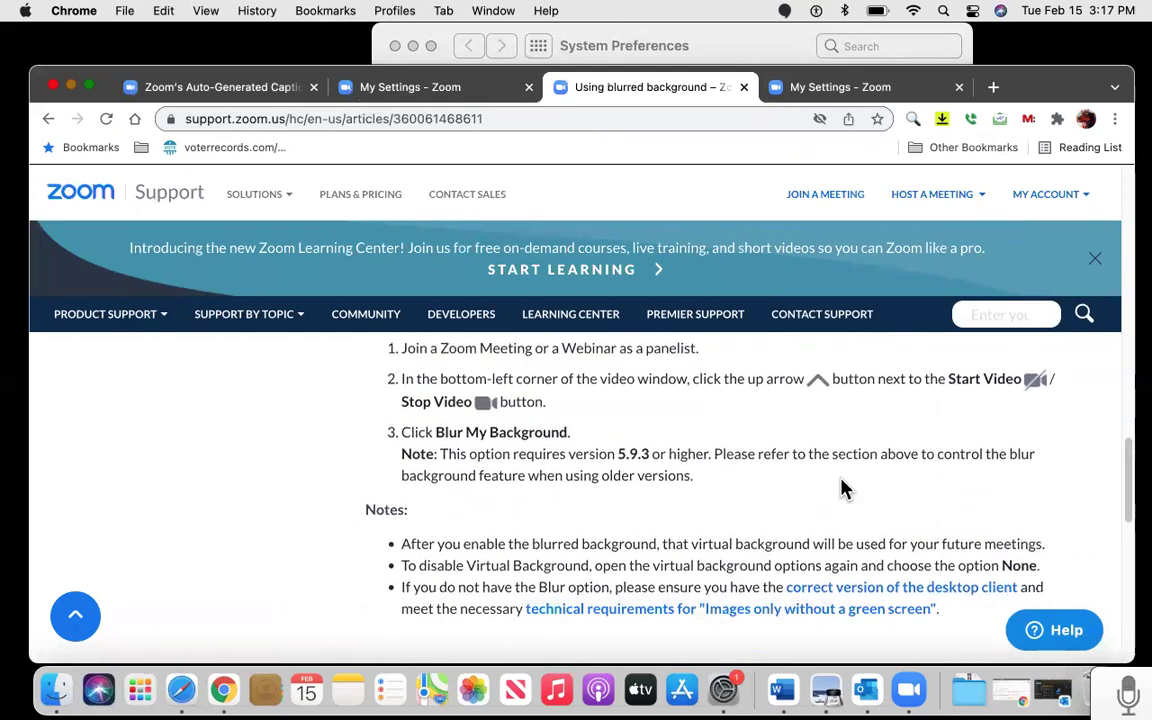
pyautogui.scroll(-2, 843, 487)
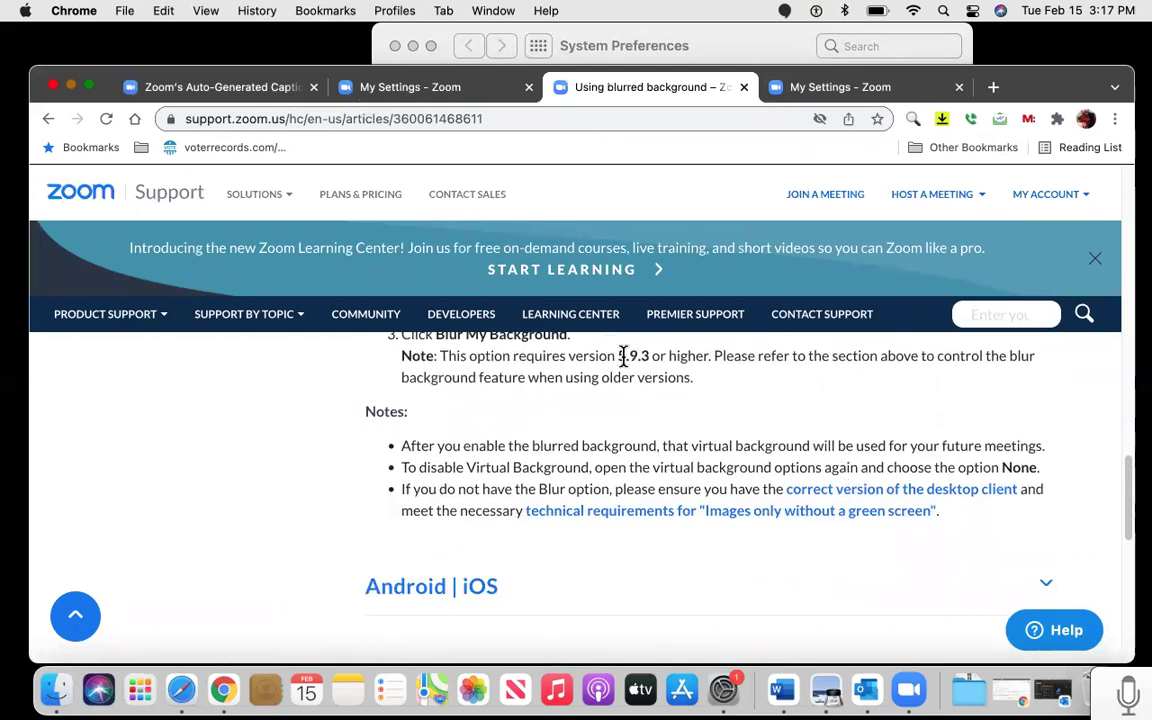
# Step: Highlight the version requirement "5.9.3 or higher" in the note under Blur My Background
pyautogui.moveTo(617, 357); pyautogui.dragTo(694, 361)
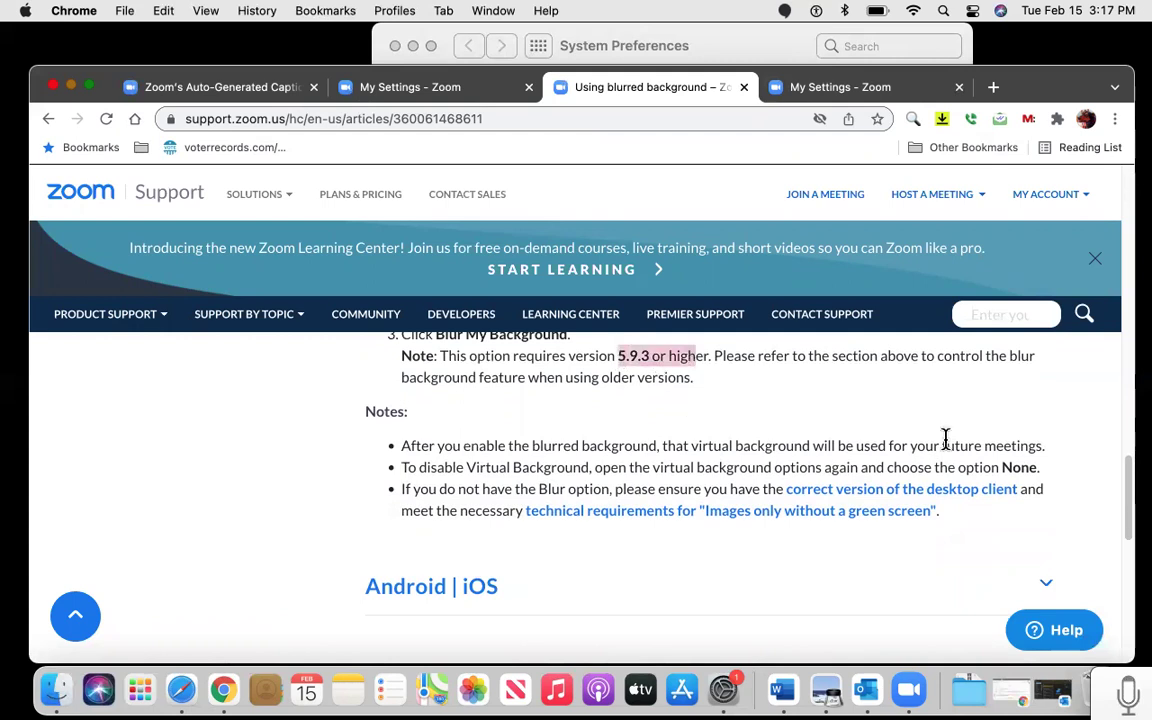
pyautogui.scroll(-1, 946, 470)
pyautogui.scroll(3, 946, 470)
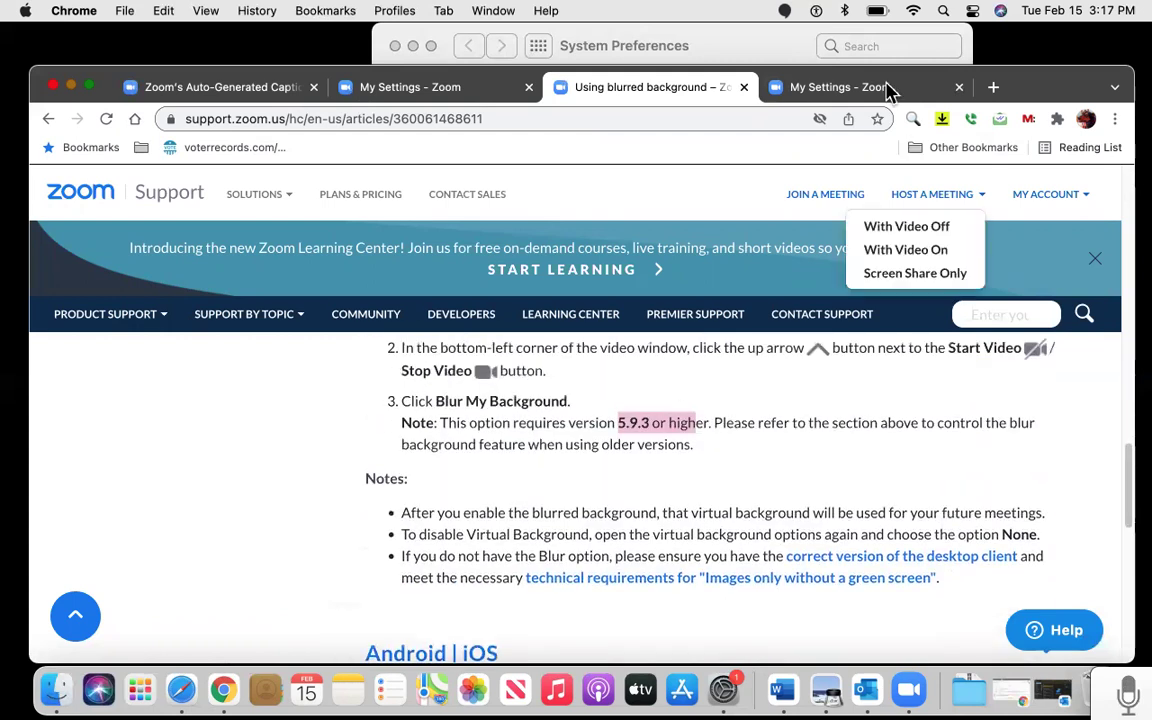
# Step: Review the Security settings in the other My Settings page, from Waiting Room through the meeting passcode options
pyautogui.click(887, 89)
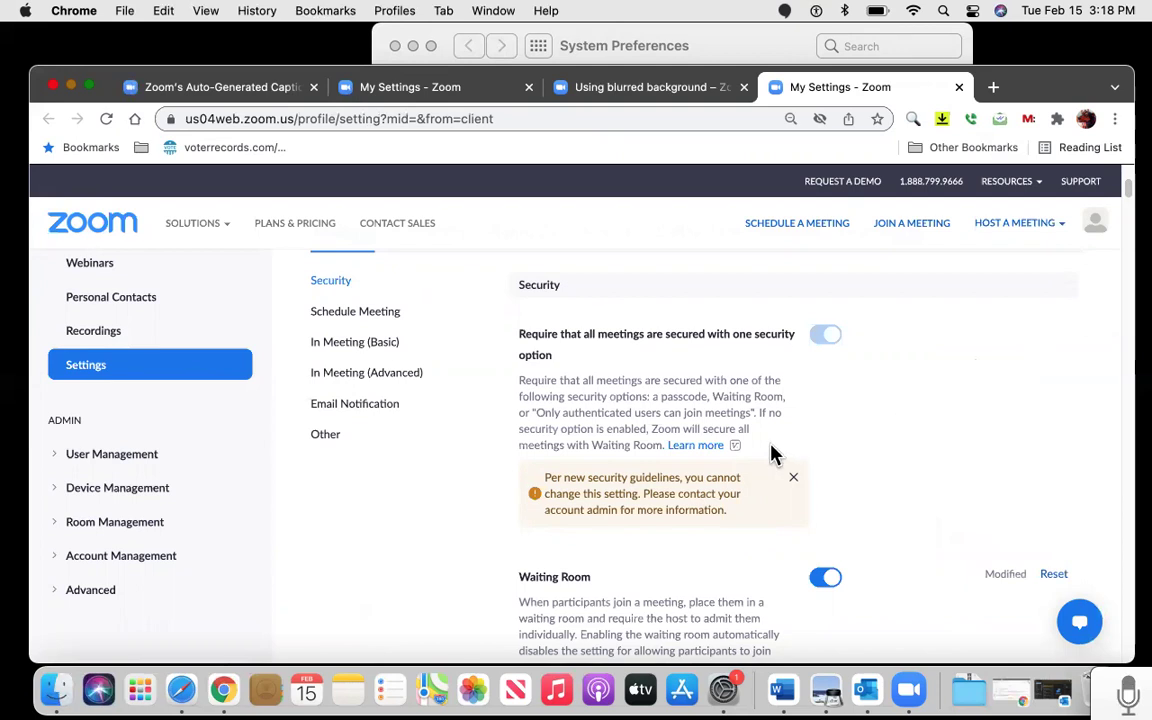
pyautogui.scroll(-3, 990, 437)
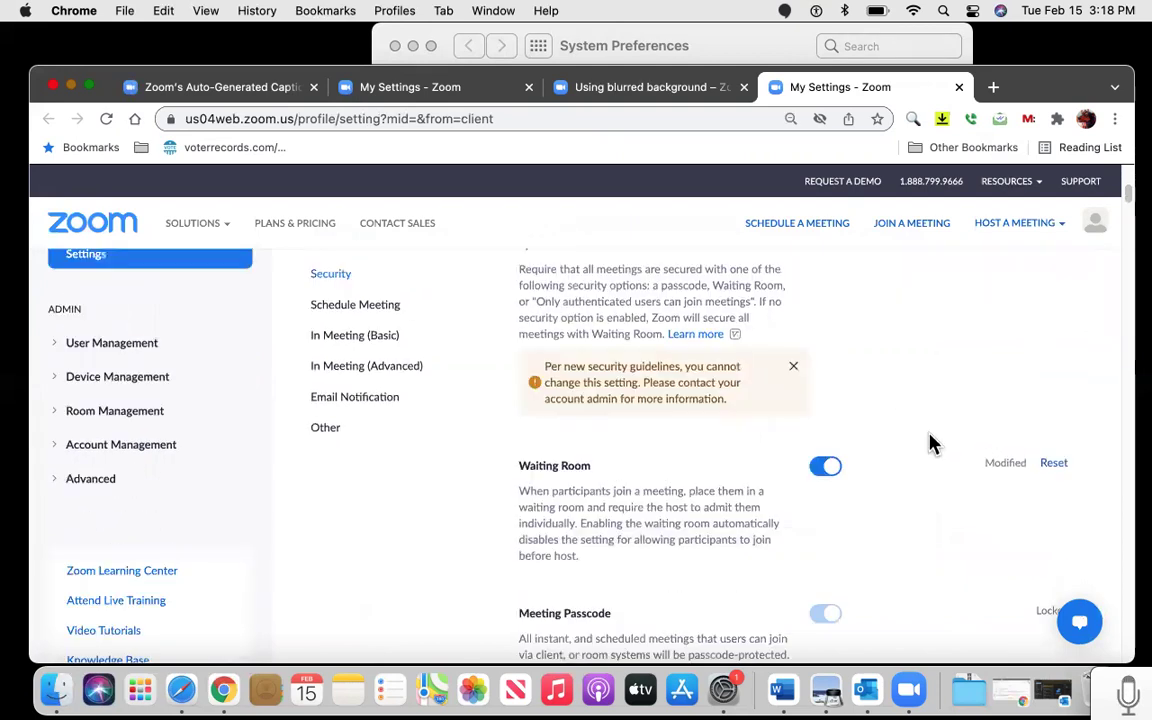
pyautogui.scroll(-2, 931, 442)
pyautogui.scroll(-3, 931, 442)
pyautogui.scroll(-3, 931, 442)
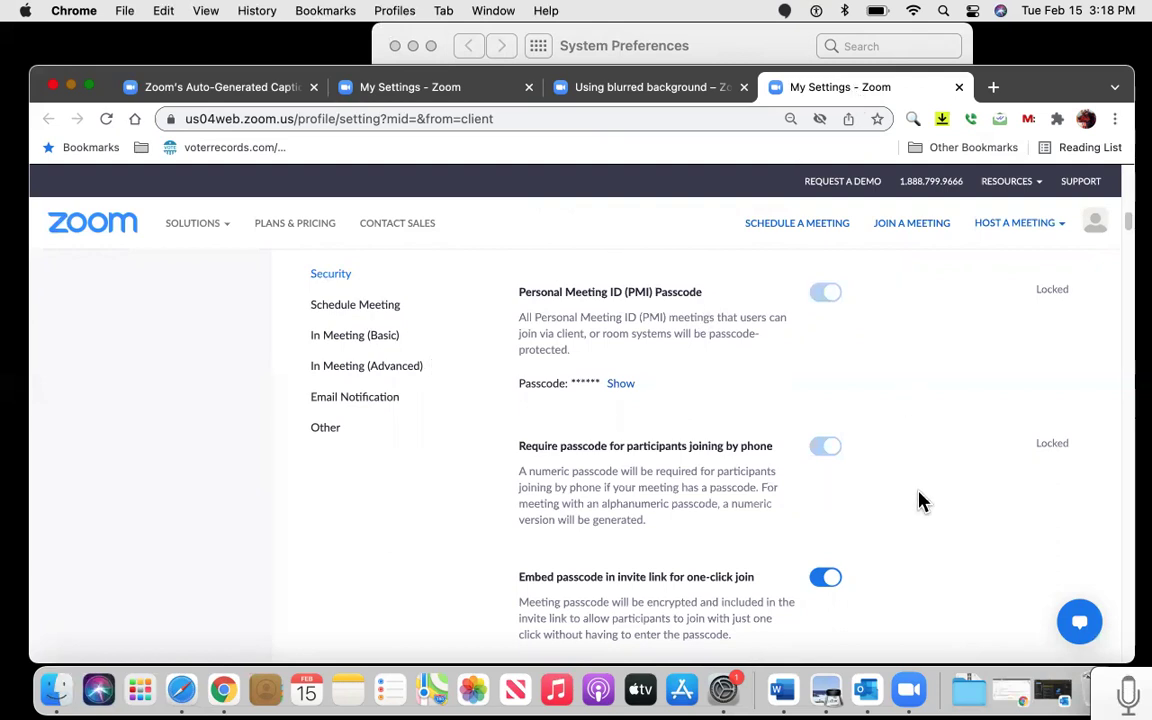
pyautogui.scroll(-1, 908, 522)
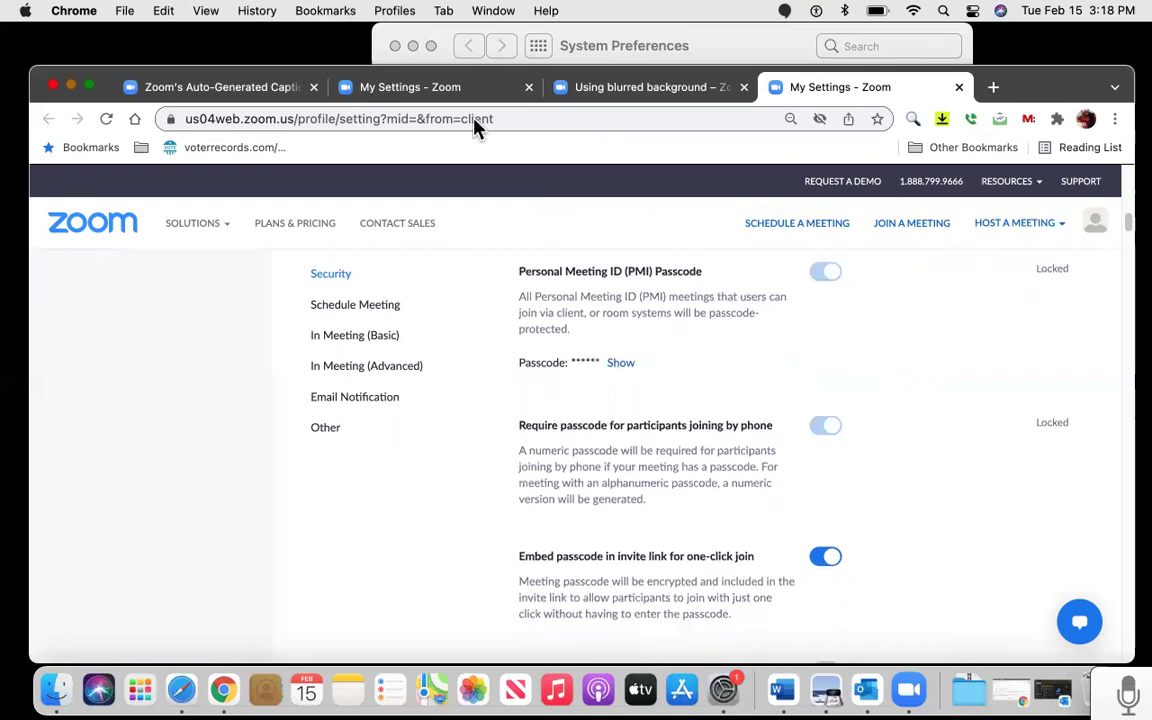
# Step: Return to the Zoom blog article on auto-generated captions
pyautogui.click(230, 90)
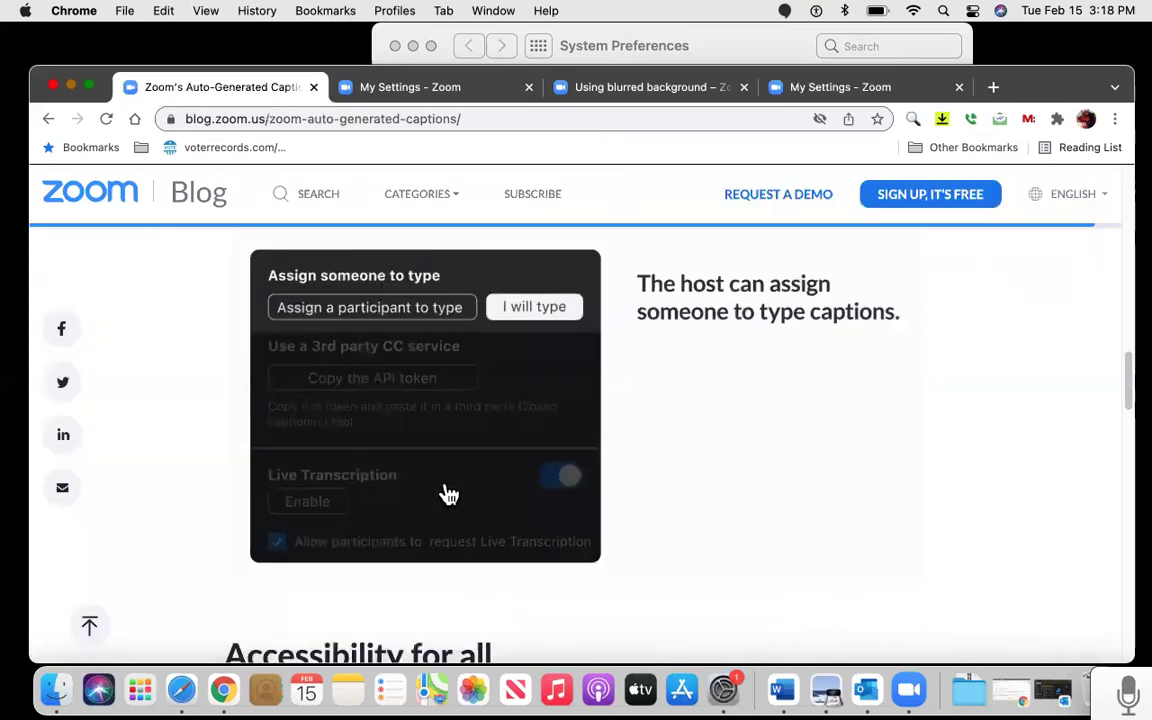